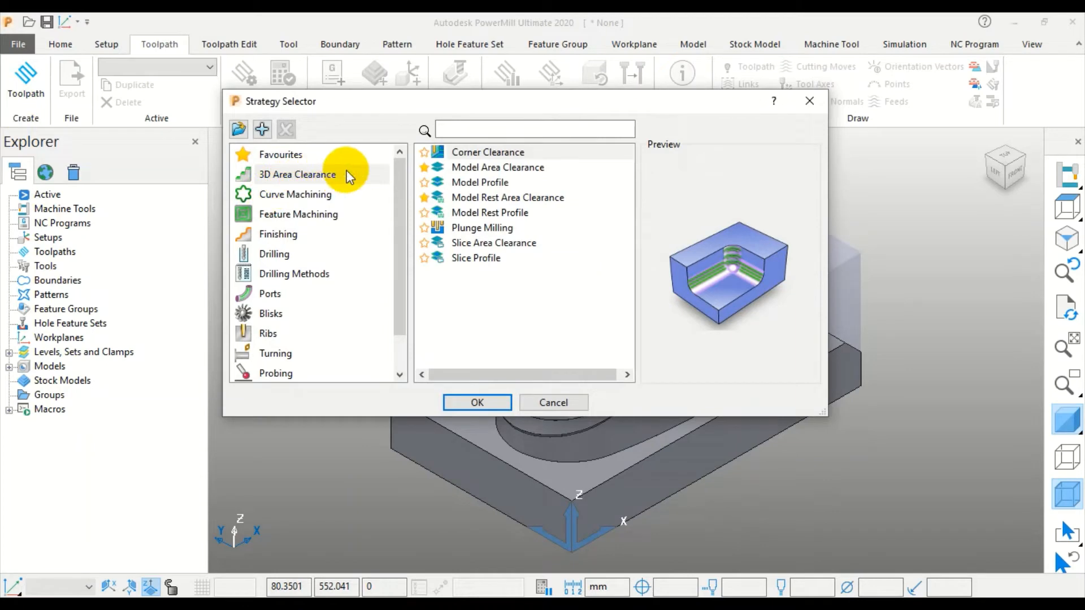
- Start a Slice Area Clearance toolpath with Flat slices and try to calculate it
{"action": "left_click", "coordinate": [478, 243]}
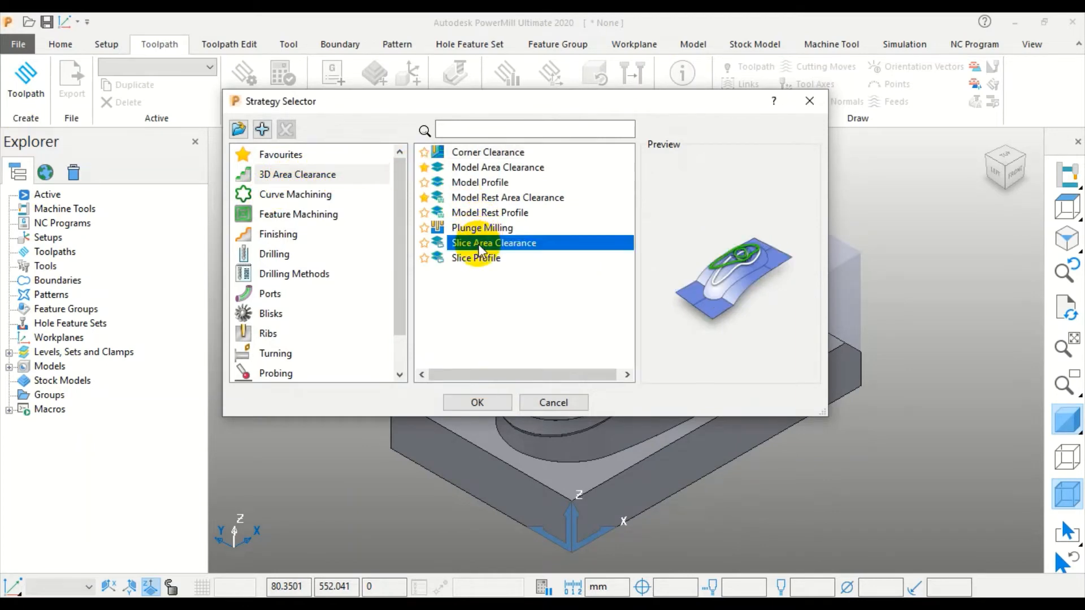
{"action": "left_click", "coordinate": [486, 404]}
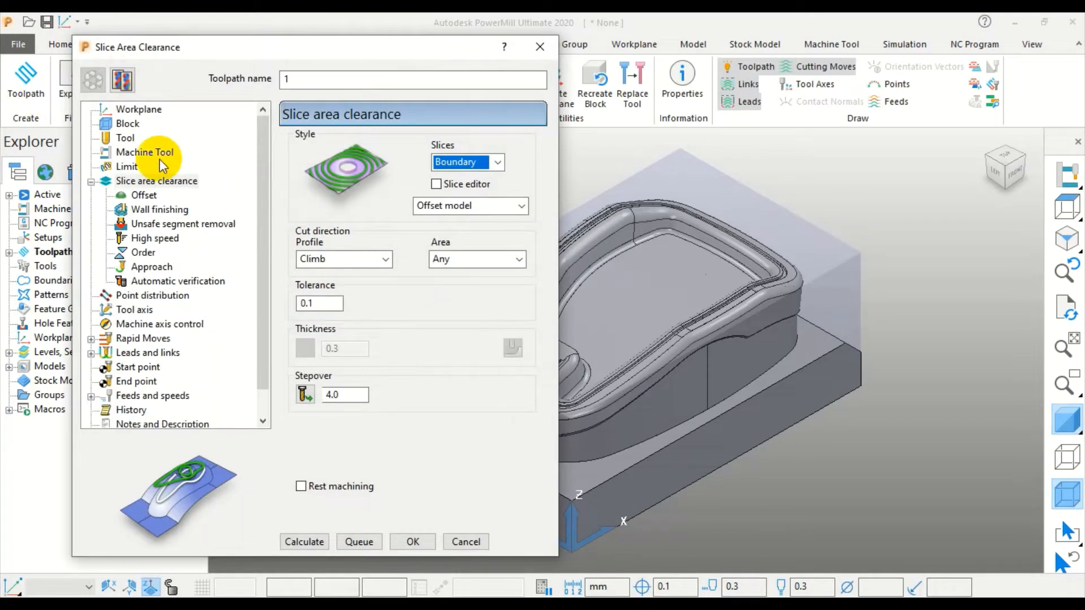
{"action": "left_click", "coordinate": [498, 163]}
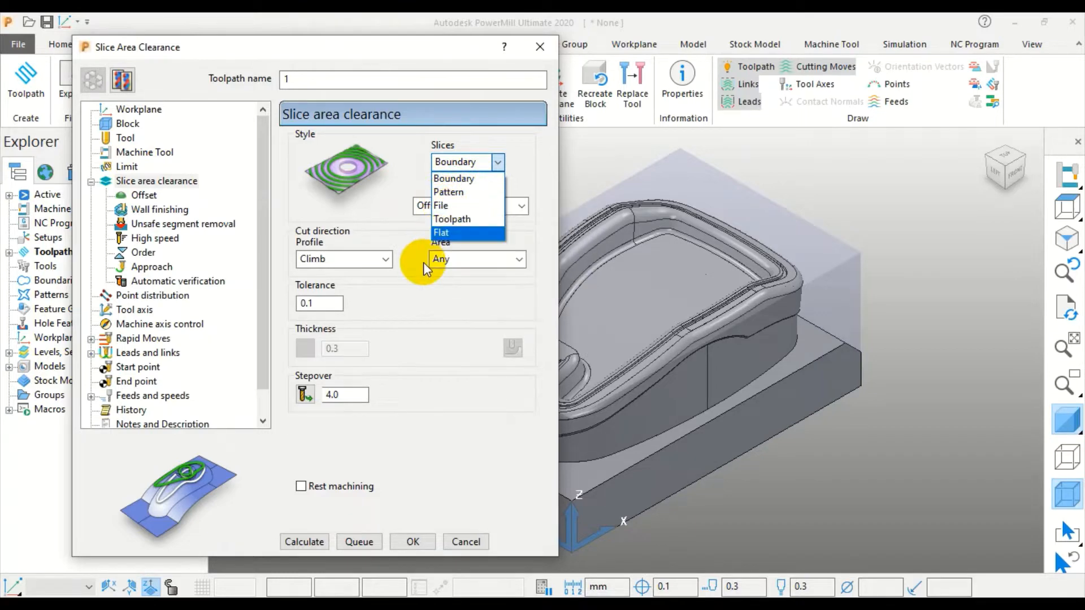
{"action": "left_click", "coordinate": [454, 233]}
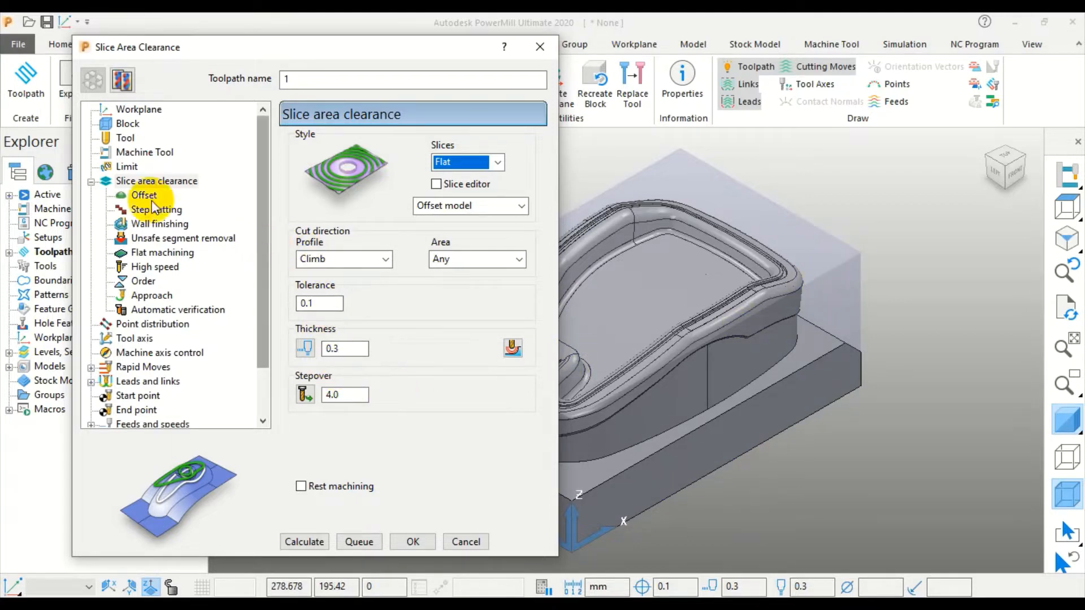
{"action": "left_click", "coordinate": [304, 542]}
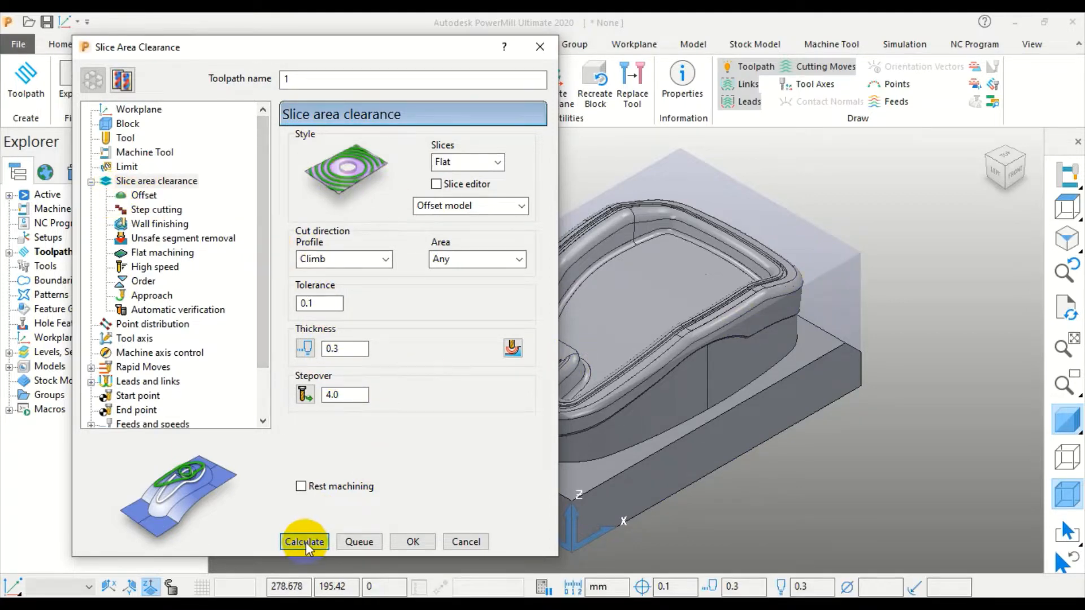
{"action": "left_click", "coordinate": [412, 572]}
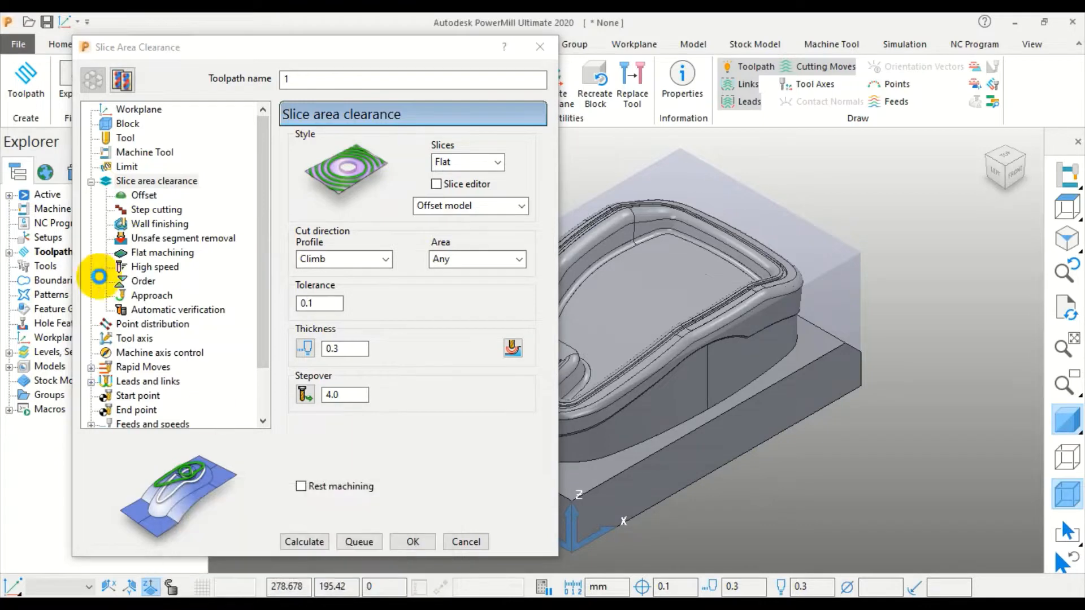
- Create an end mill for the toolpath, name it em10 and assign it tool number 1
{"action": "left_click", "coordinate": [126, 138]}
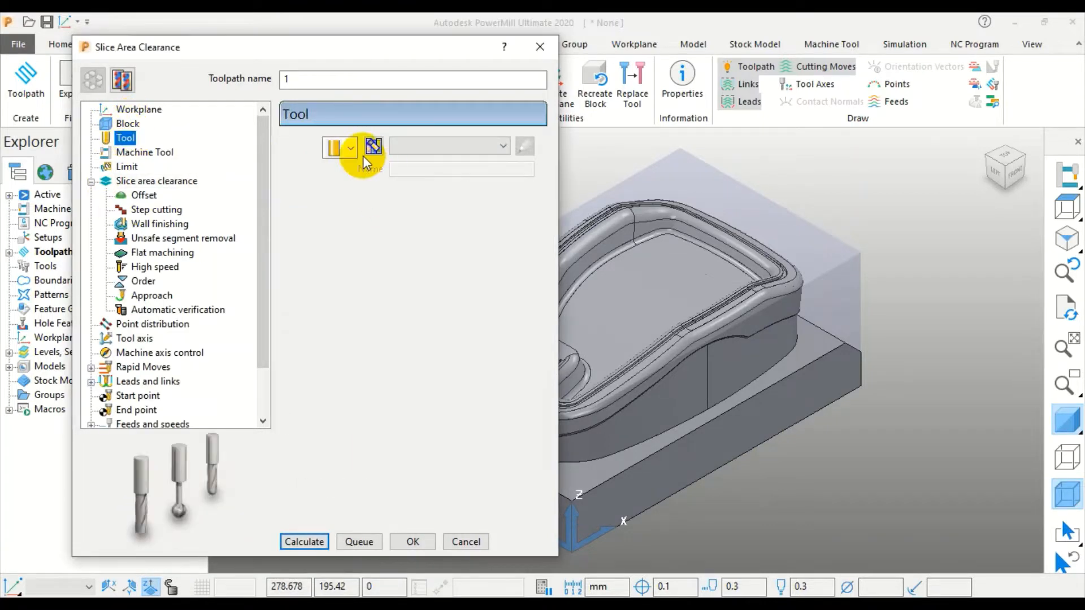
{"action": "left_click", "coordinate": [351, 148]}
{"action": "left_click", "coordinate": [339, 201]}
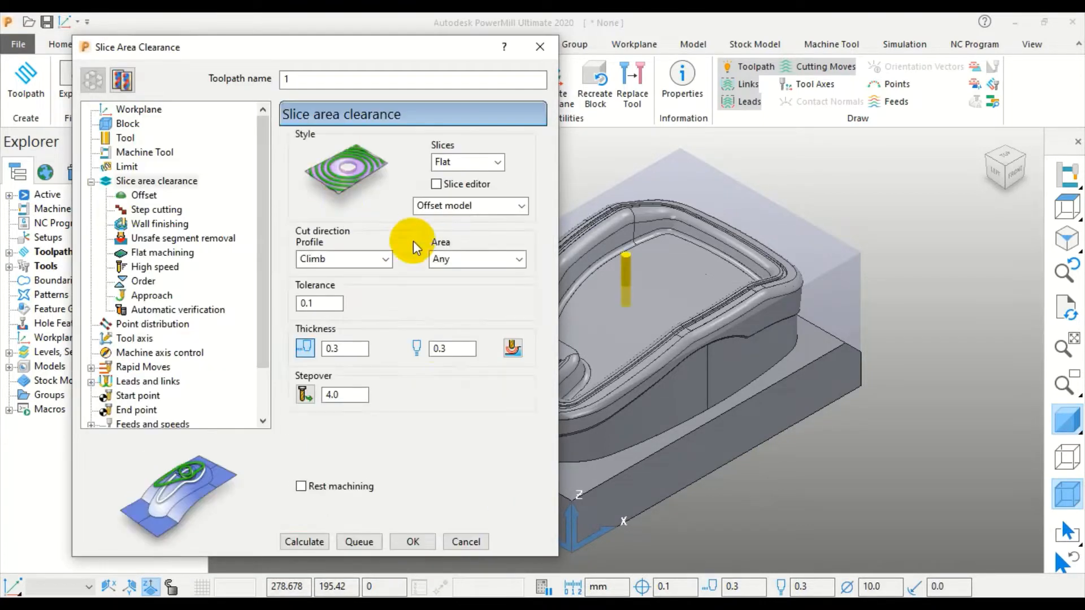
{"action": "left_click", "coordinate": [113, 137]}
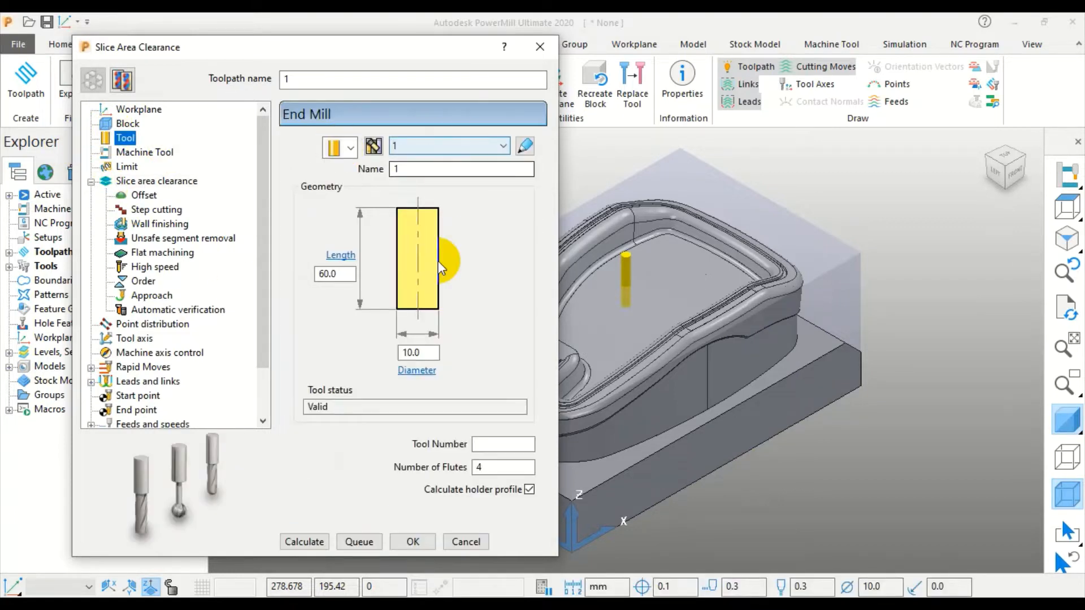
{"action": "double_click", "coordinate": [439, 169]}
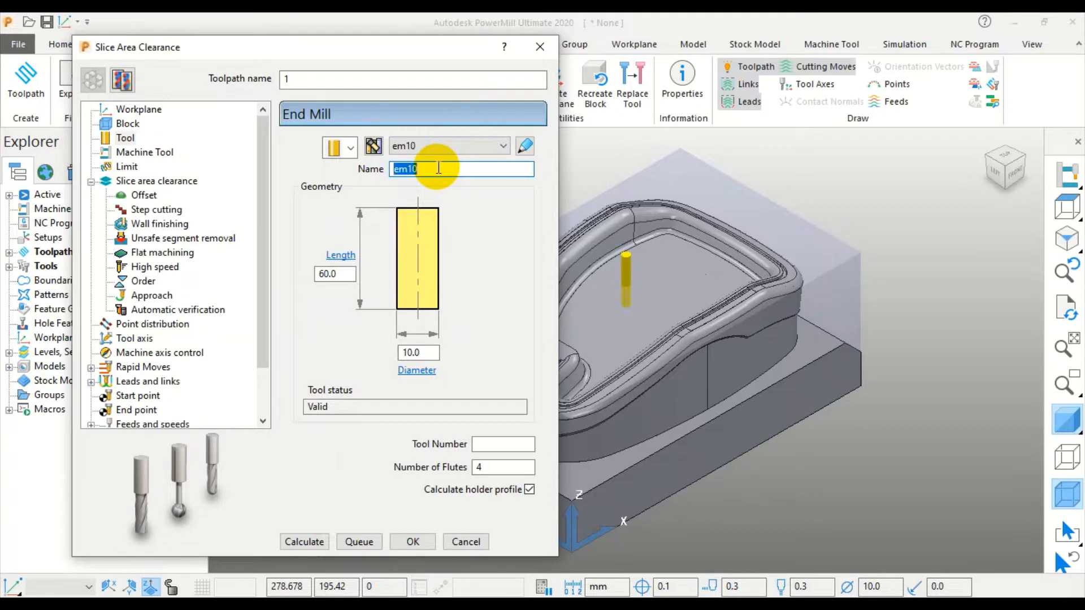
{"action": "left_click", "coordinate": [508, 445]}
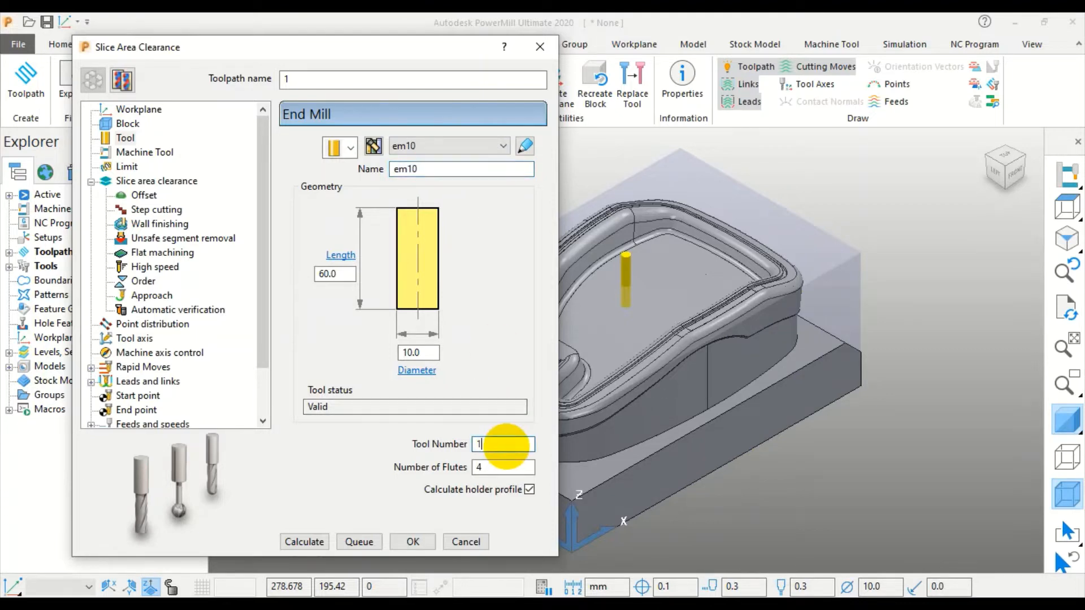
- Calculate the slice area clearance toolpath on the flat slices and inspect it on the model
{"action": "left_click", "coordinate": [304, 542]}
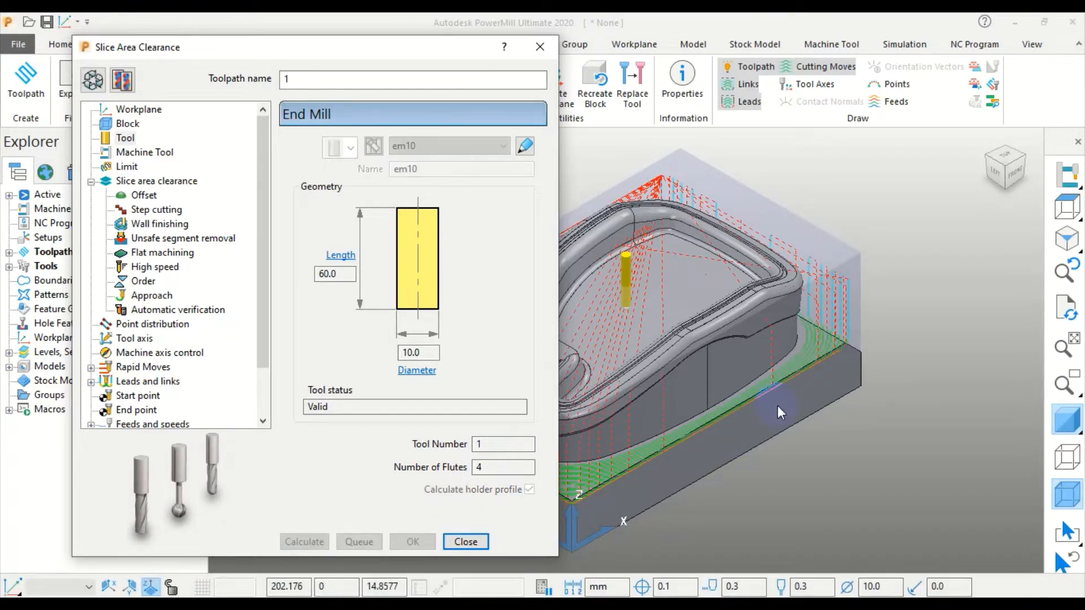
{"action": "scroll", "coordinate": [778, 406], "scroll_direction": "down", "scroll_amount": 5}
{"action": "scroll", "coordinate": [705, 398], "scroll_direction": "up", "scroll_amount": 5}
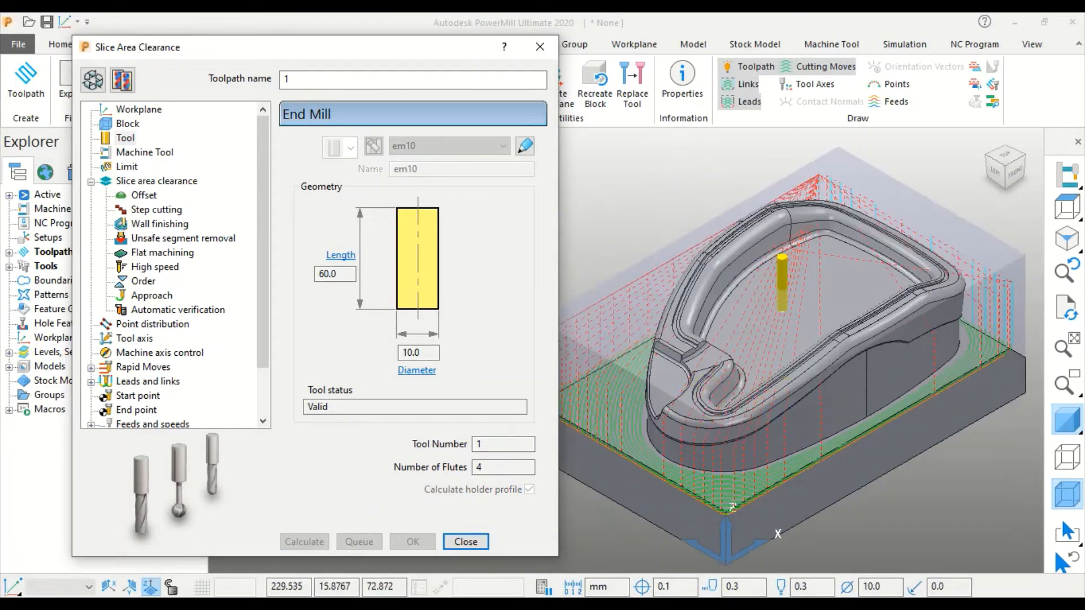
{"action": "left_click", "coordinate": [1071, 423]}
{"action": "left_click", "coordinate": [1075, 422]}
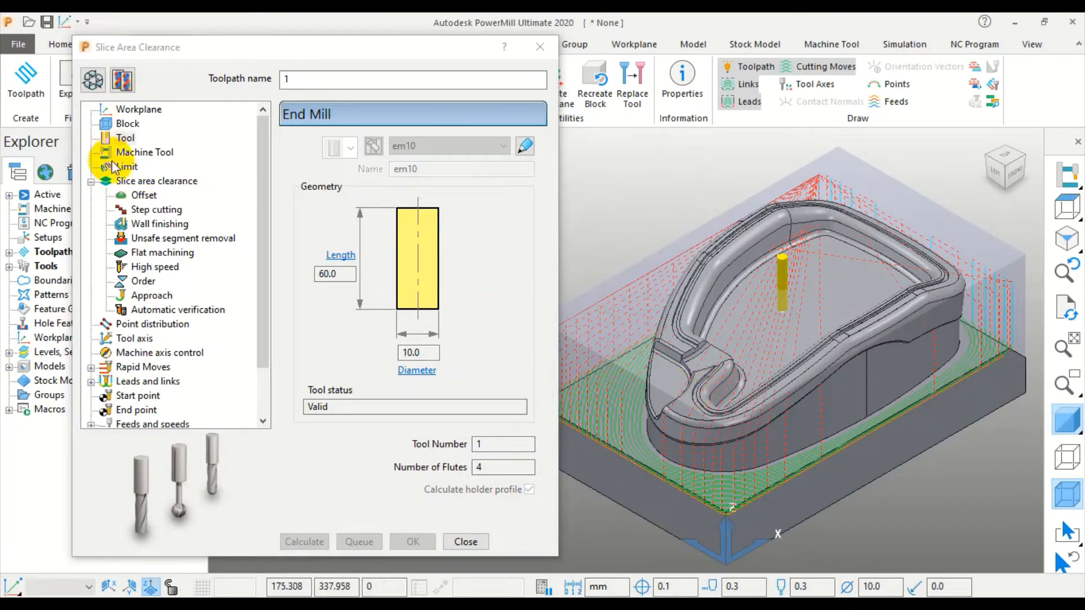
- Make the calculated slice area clearance toolpath editable again and change its slices to Boundary
{"action": "left_click", "coordinate": [95, 85]}
{"action": "left_click", "coordinate": [144, 181]}
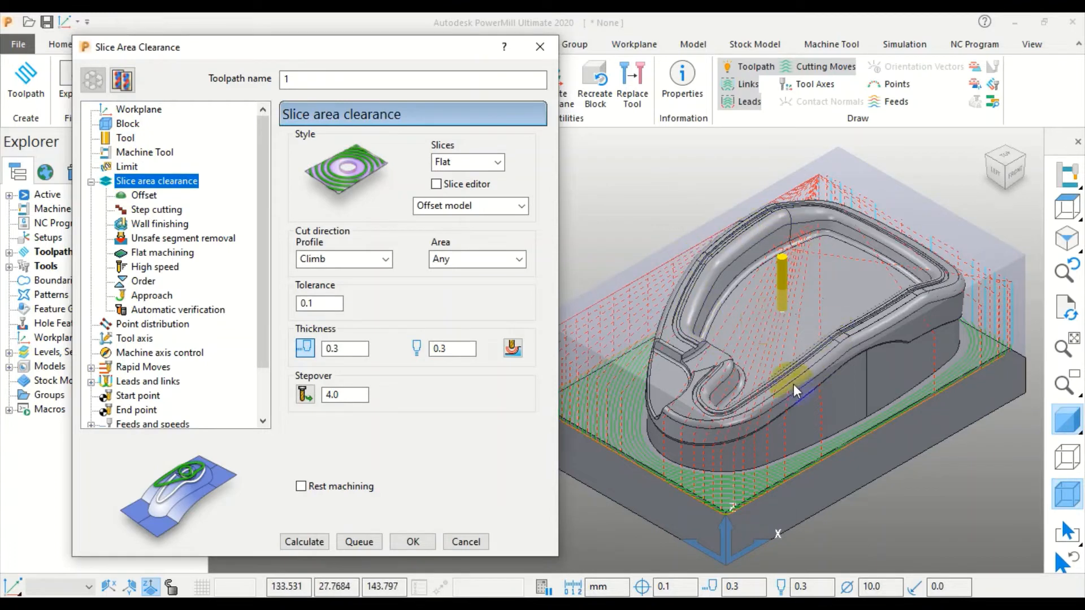
{"action": "left_click", "coordinate": [452, 165]}
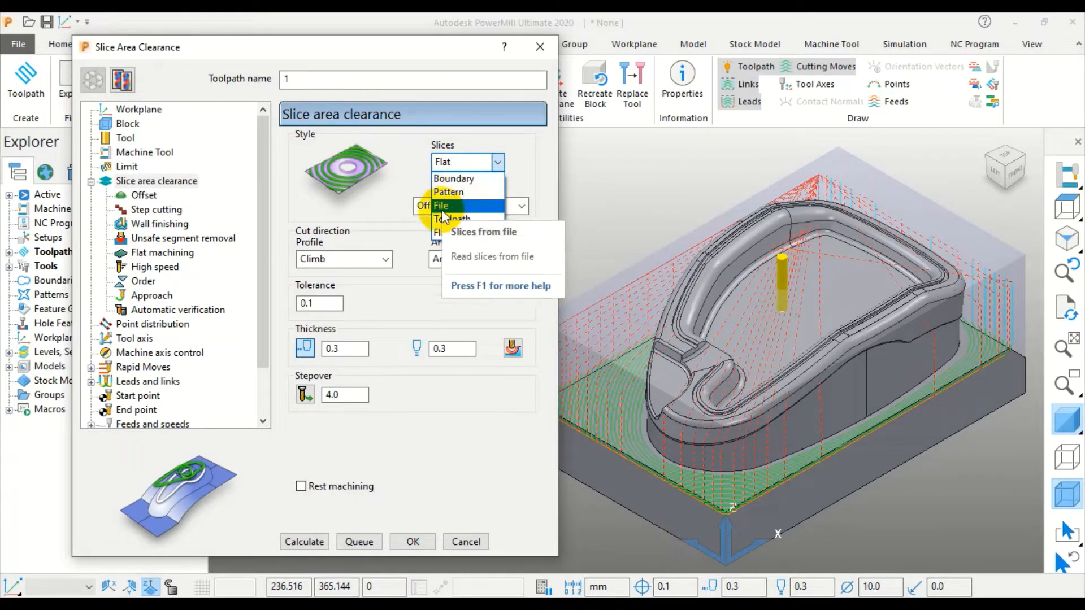
{"action": "left_click", "coordinate": [452, 179]}
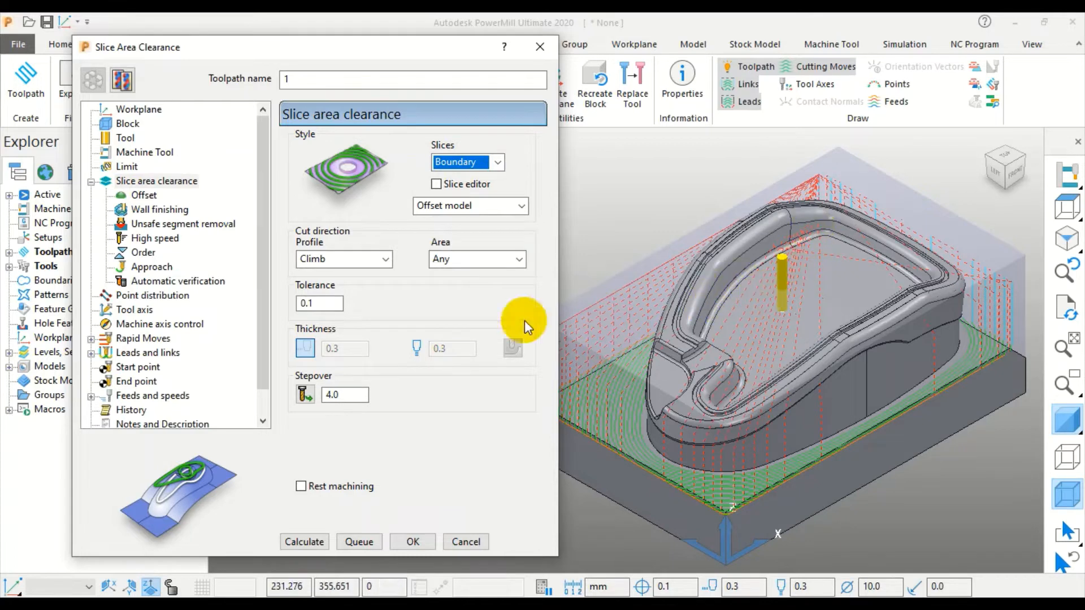
- Create a non-private Selected Surface boundary from the pocket floor with the em10 tool and accept it as the toolpath limit
{"action": "left_click", "coordinate": [128, 169]}
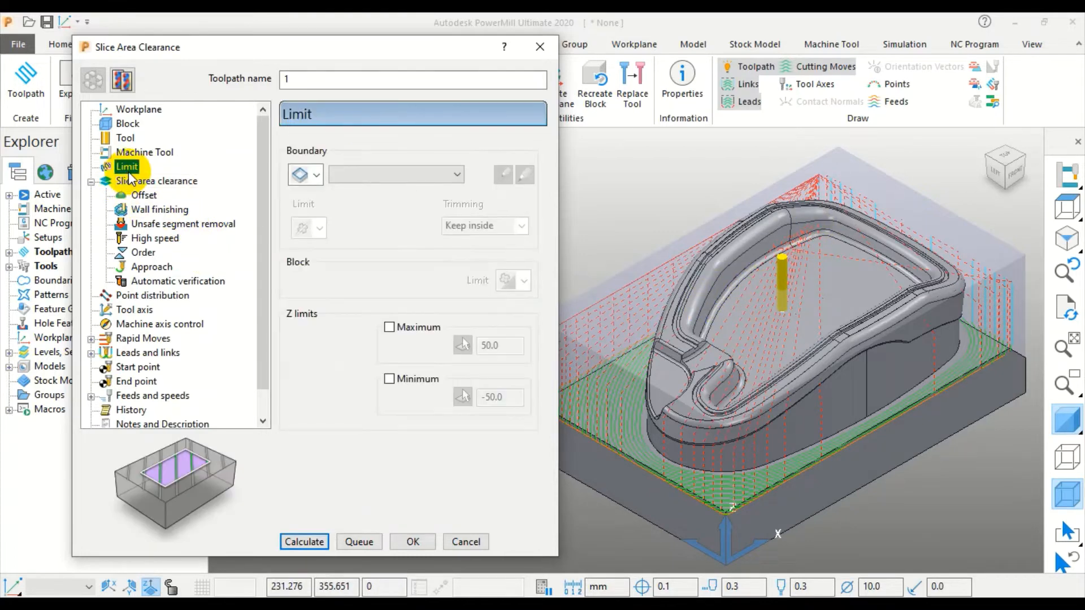
{"action": "left_click", "coordinate": [316, 175]}
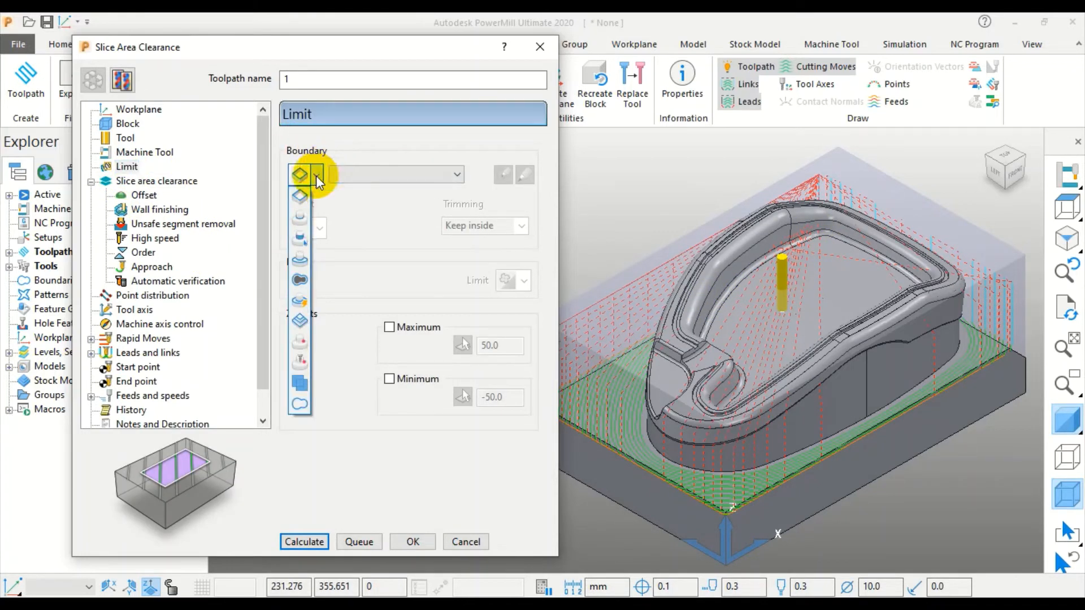
{"action": "left_click", "coordinate": [298, 243]}
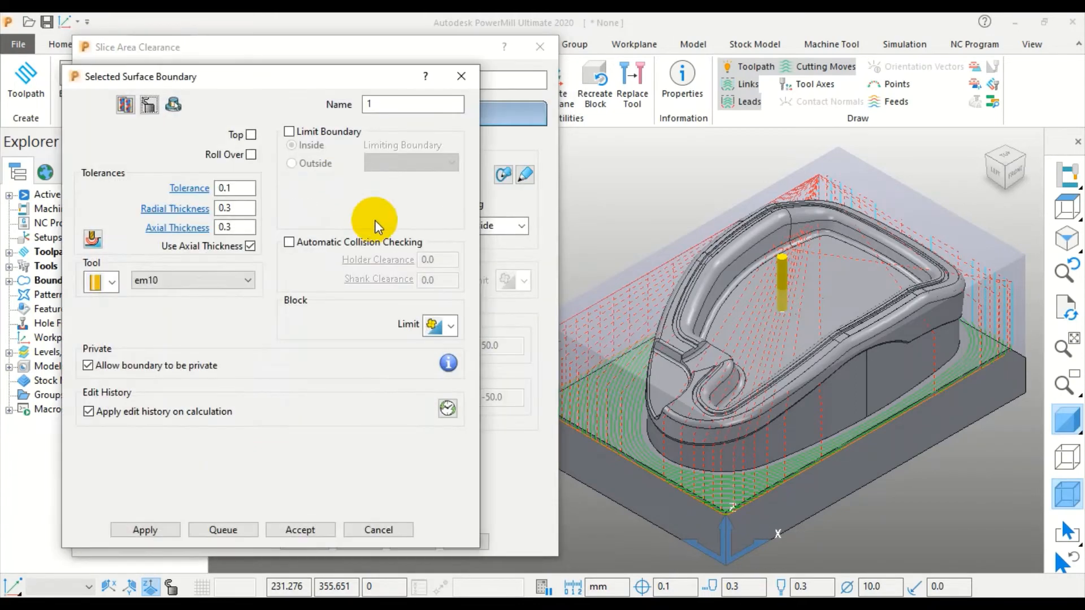
{"action": "left_click", "coordinate": [827, 310]}
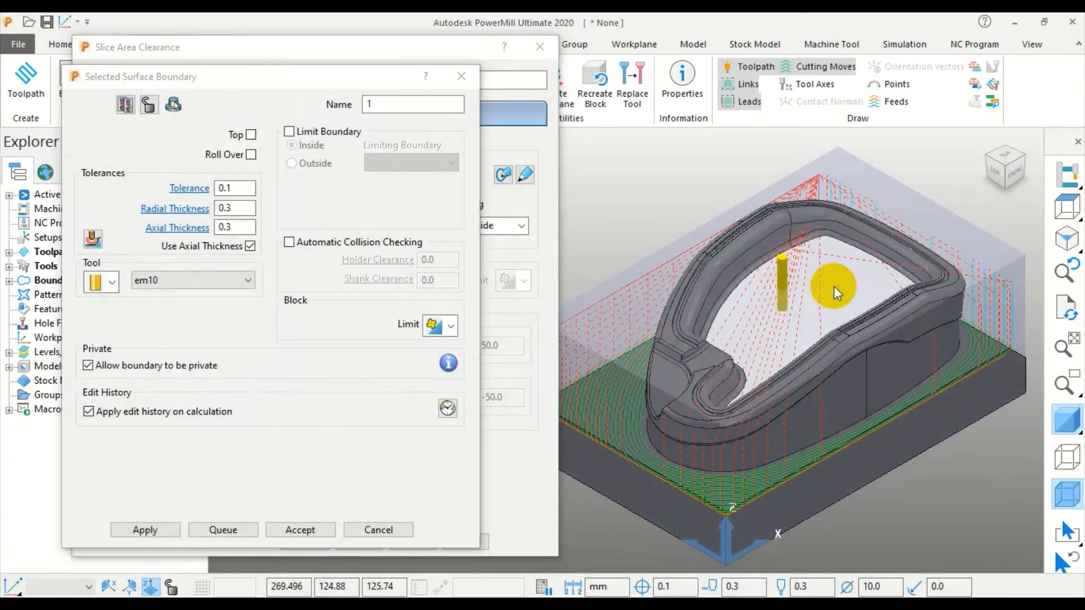
{"action": "left_click", "coordinate": [111, 281]}
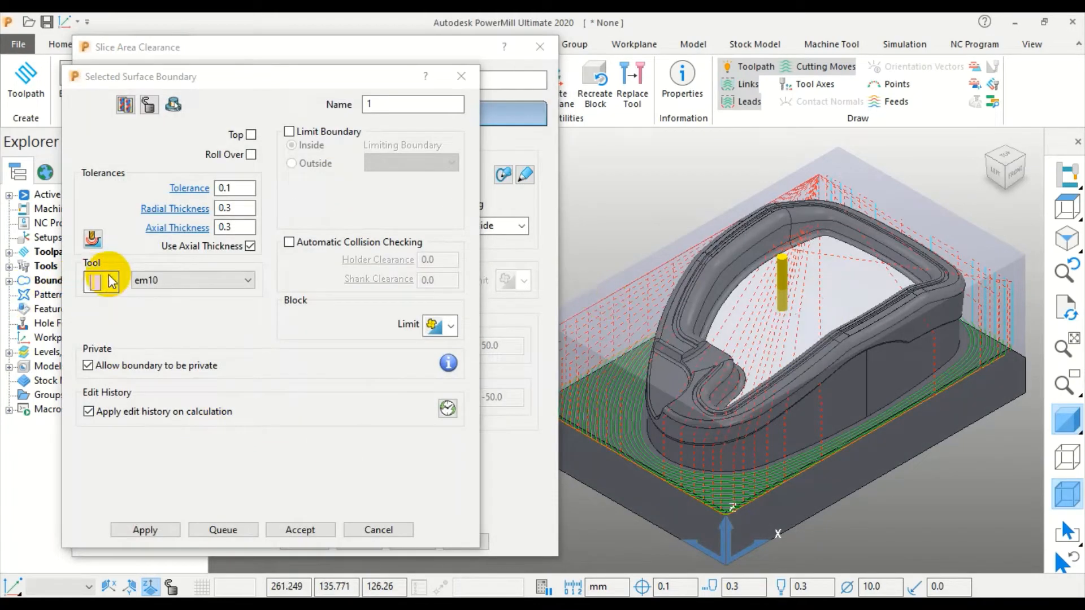
{"action": "left_click", "coordinate": [86, 365]}
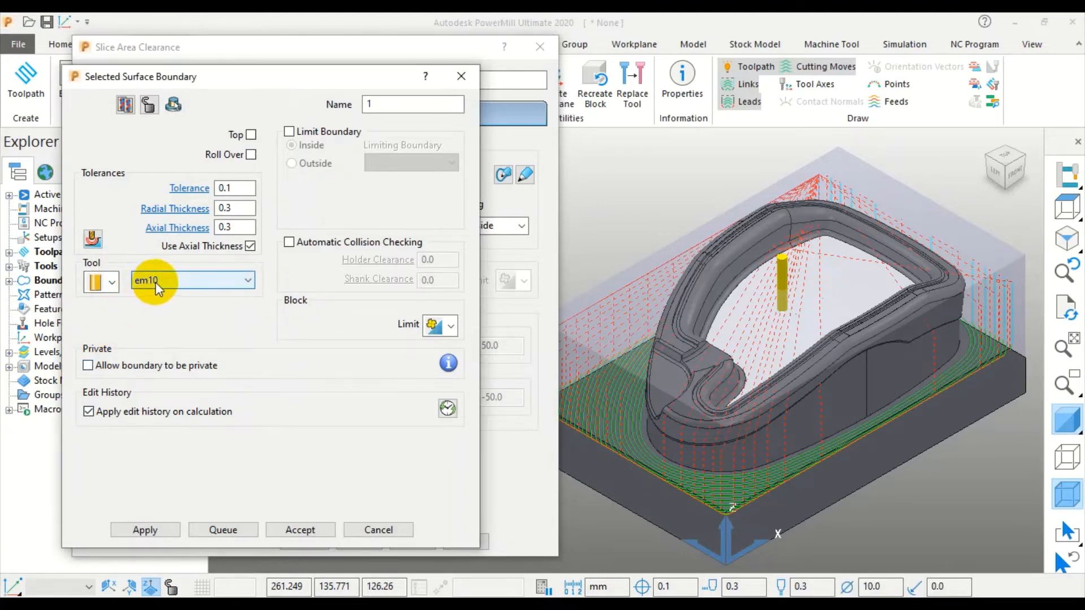
{"action": "left_click", "coordinate": [136, 530]}
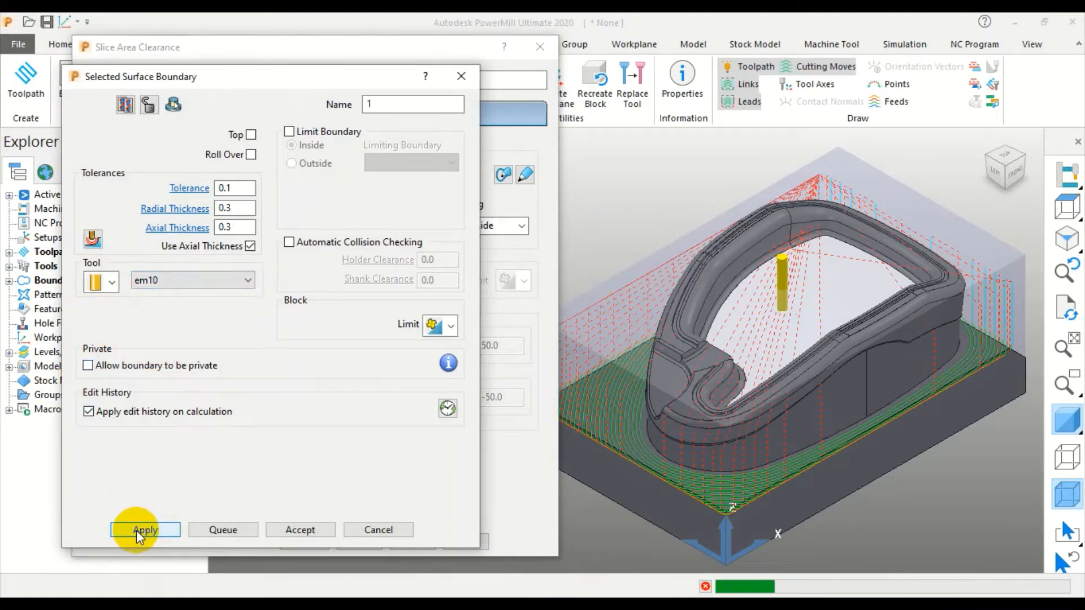
{"action": "left_click", "coordinate": [300, 530]}
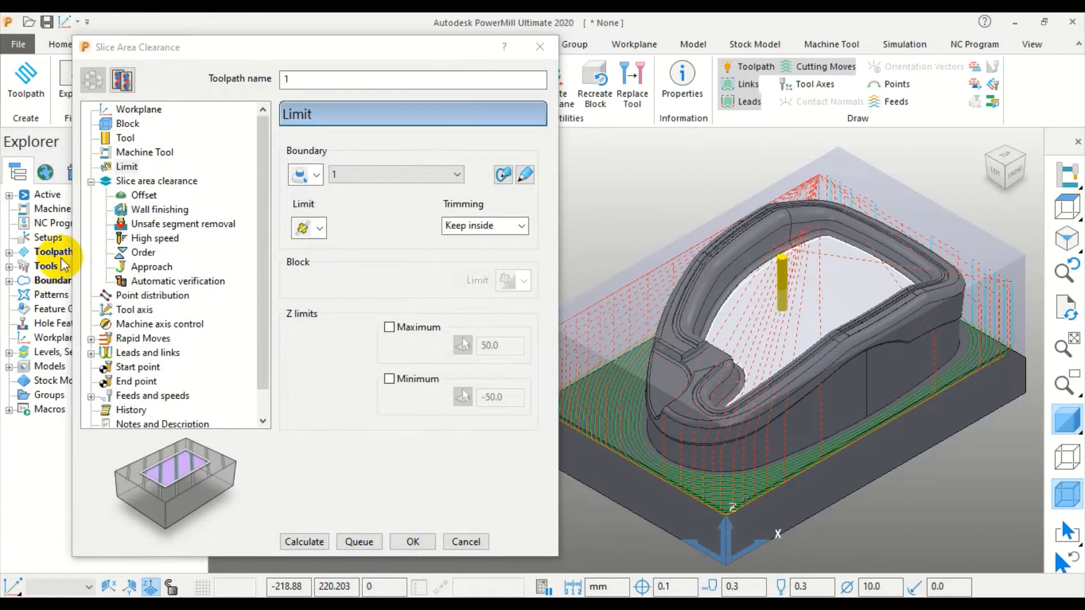
- Calculate the slice area clearance toolpath within the pocket floor boundary, inspect the result and close its settings
{"action": "left_click", "coordinate": [130, 181]}
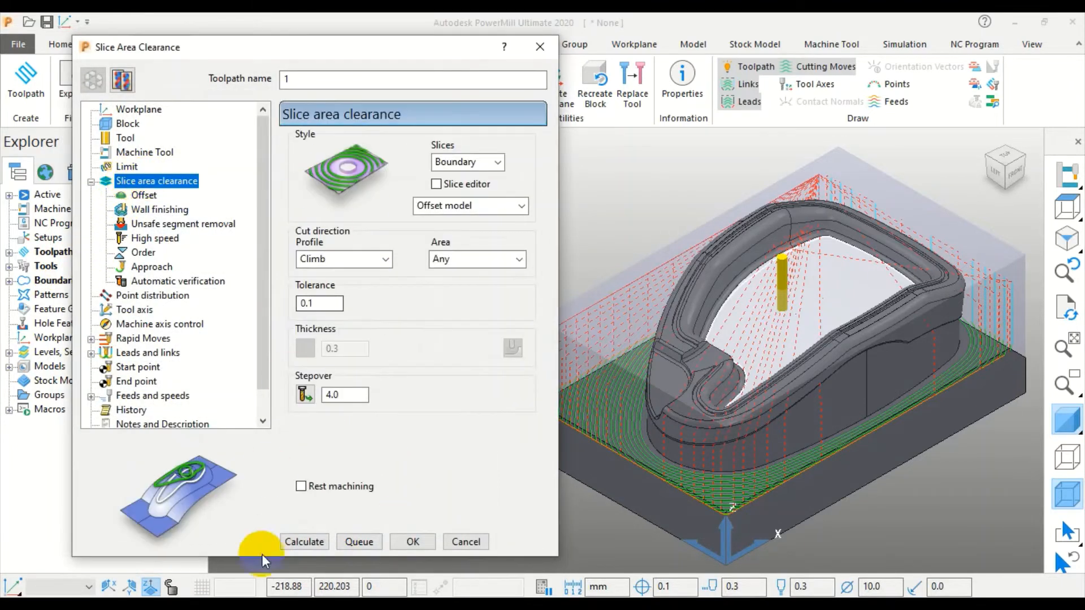
{"action": "left_click", "coordinate": [294, 544]}
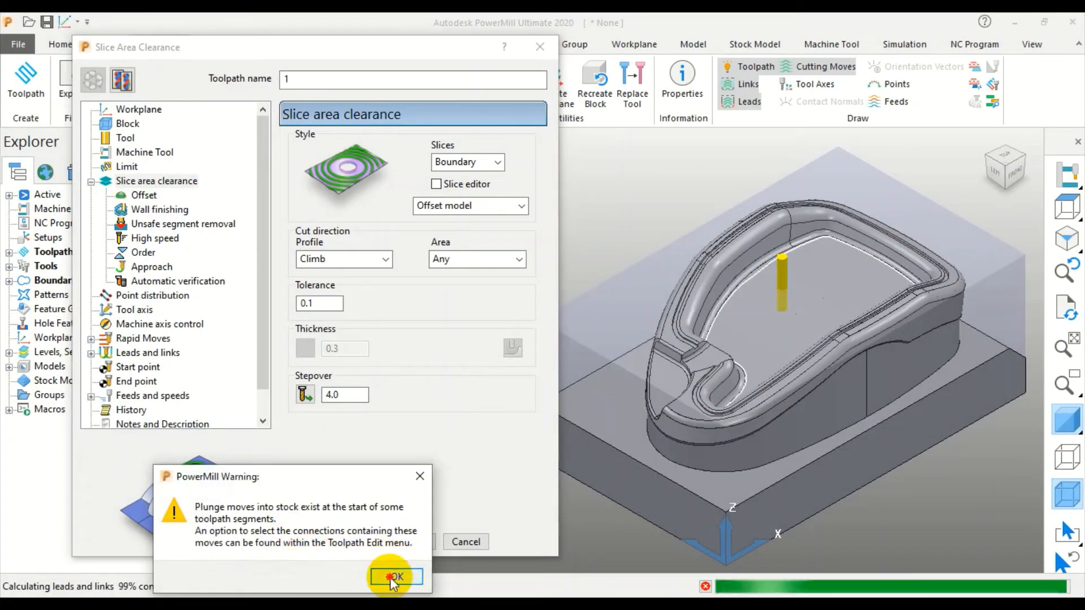
{"action": "left_click", "coordinate": [388, 572]}
{"action": "scroll", "coordinate": [763, 369], "scroll_direction": "up", "scroll_amount": 8}
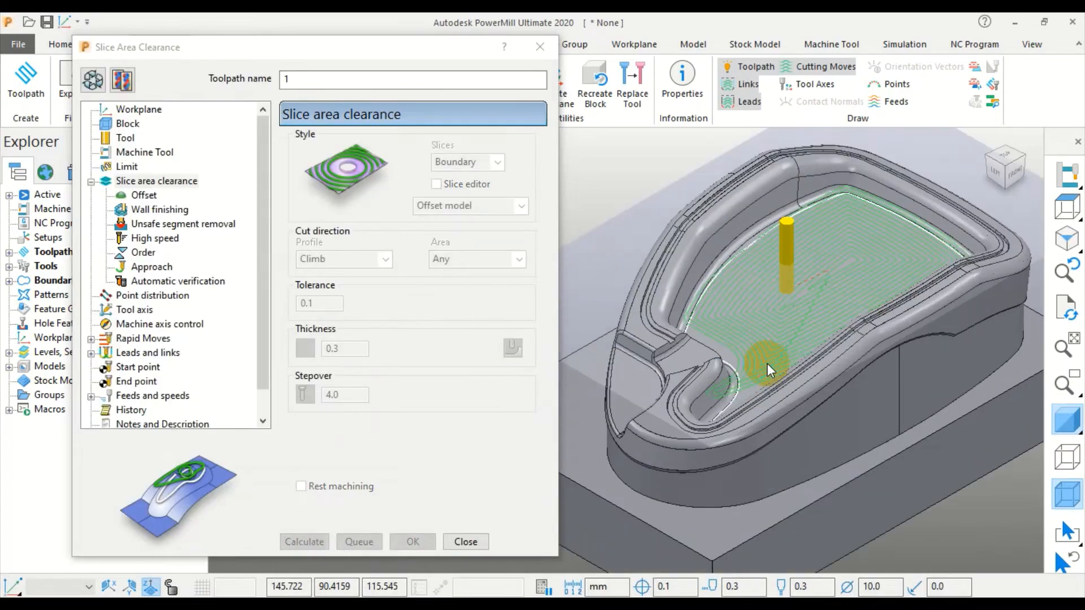
{"action": "middle_click_drag", "start_coordinate": [755, 301], "coordinate": [782, 310]}
{"action": "scroll", "coordinate": [765, 321], "scroll_direction": "down", "scroll_amount": 5}
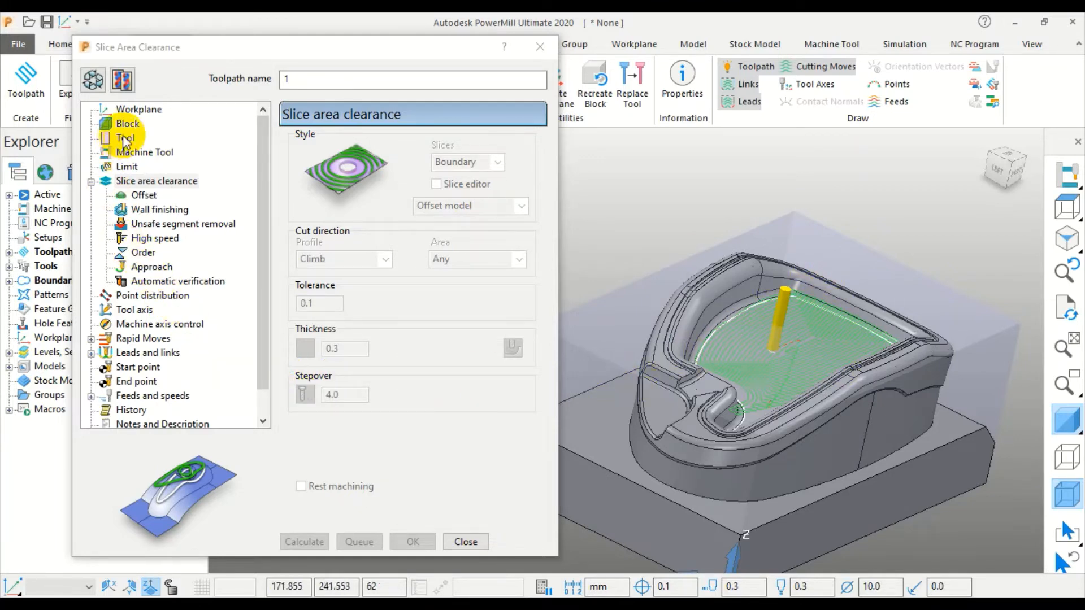
{"action": "left_click", "coordinate": [461, 543]}
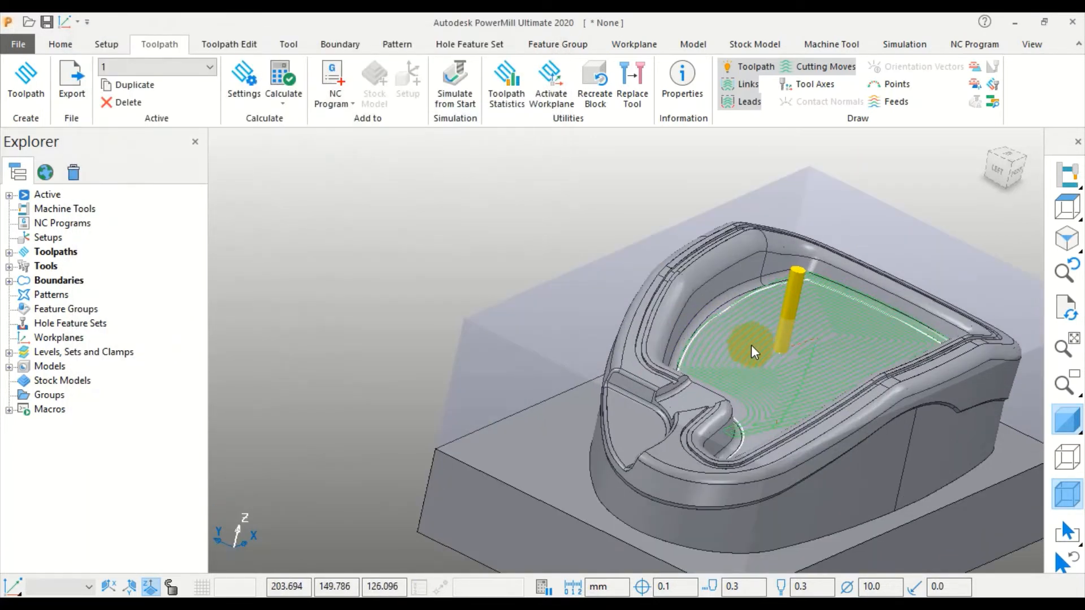
{"action": "middle_click_drag", "start_coordinate": [751, 346], "coordinate": [739, 354]}
- Create a Slice Profile toolpath with Boundary slices and calculate it around the pocket floor
{"action": "left_click", "coordinate": [12, 96]}
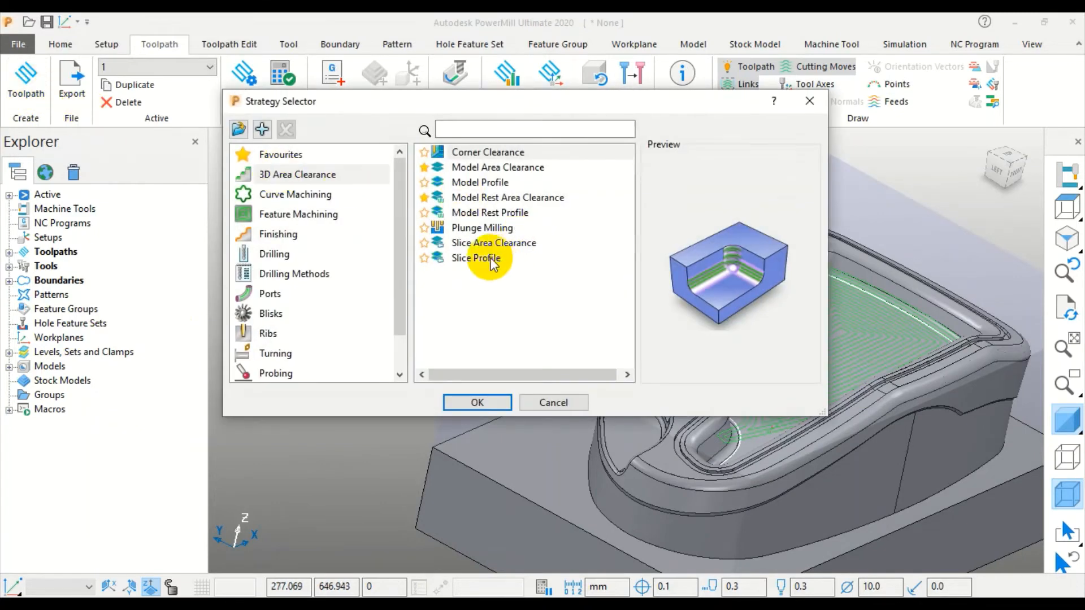
{"action": "left_click", "coordinate": [491, 259]}
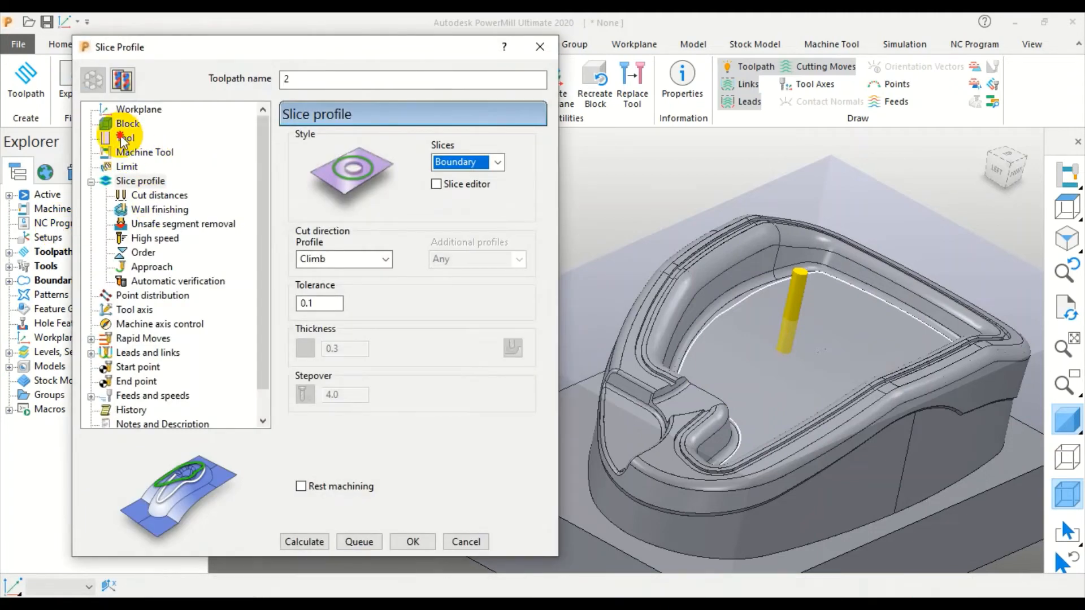
{"action": "left_click", "coordinate": [124, 138]}
{"action": "left_click", "coordinate": [136, 181]}
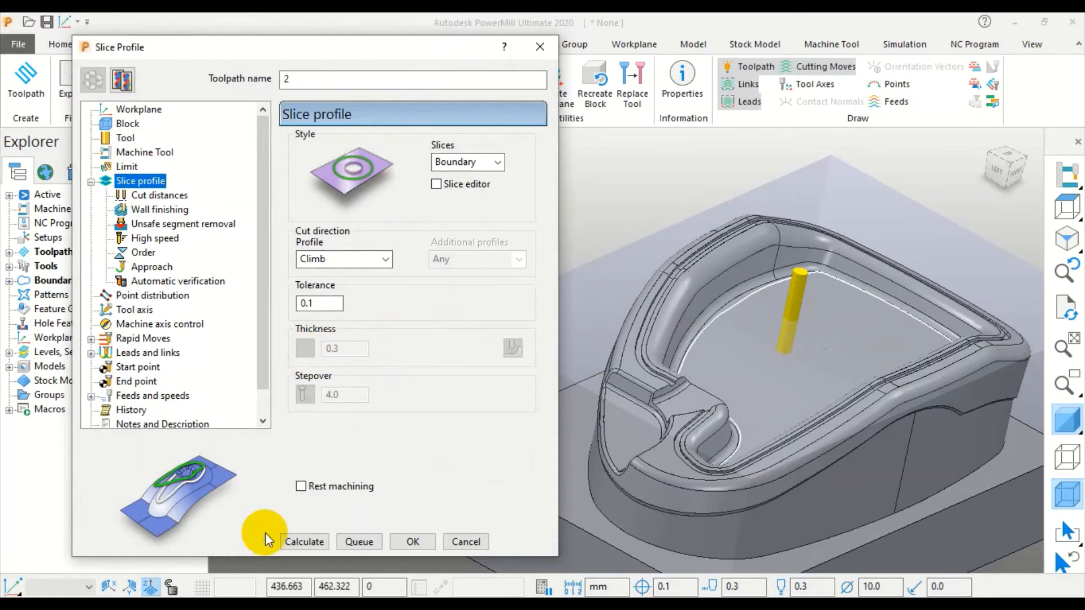
{"action": "left_click", "coordinate": [300, 542]}
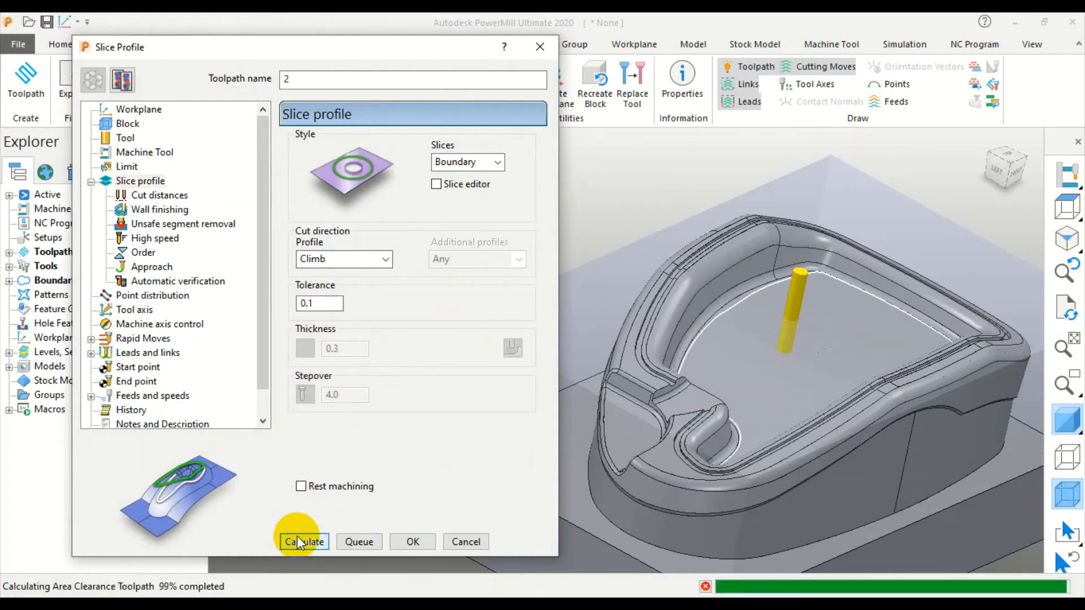
{"action": "scroll", "coordinate": [679, 452], "scroll_direction": "up", "scroll_amount": 5}
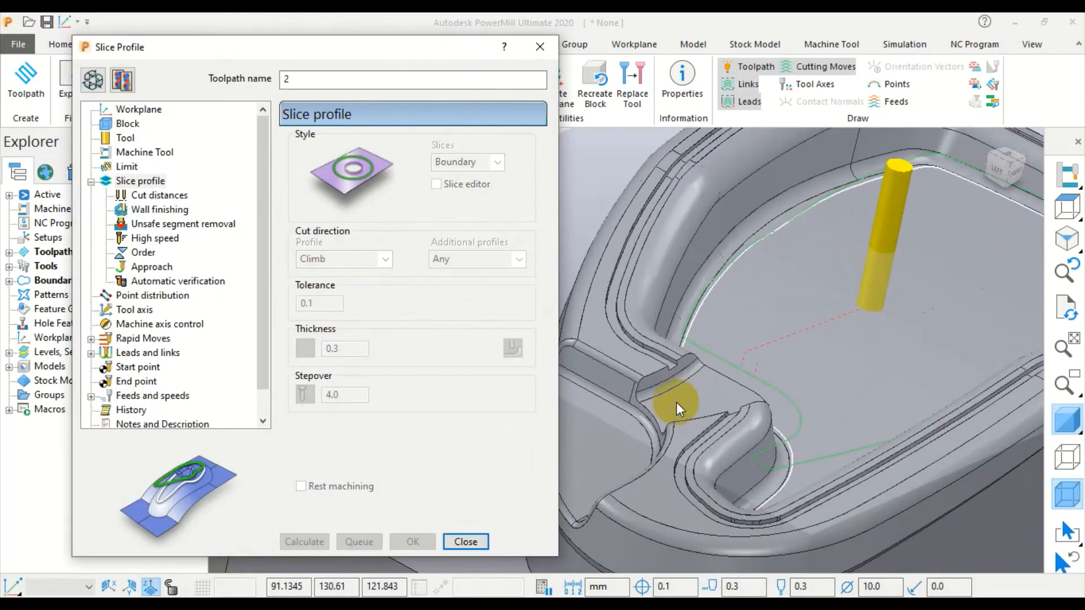
- Make an editable copy of the calculated Slice Profile toolpath and turn on rest machining for it
{"action": "middle_click_drag", "start_coordinate": [692, 338], "coordinate": [802, 282]}
{"action": "scroll", "coordinate": [798, 408], "scroll_direction": "down", "scroll_amount": 5}
{"action": "middle_click_drag", "start_coordinate": [821, 390], "coordinate": [667, 316]}
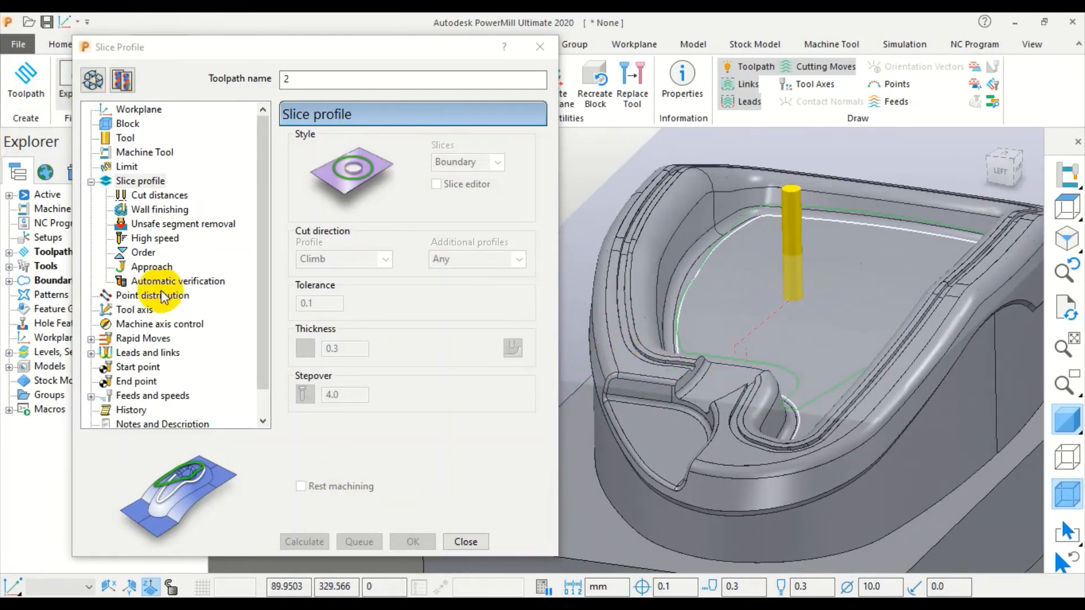
{"action": "left_click", "coordinate": [122, 79]}
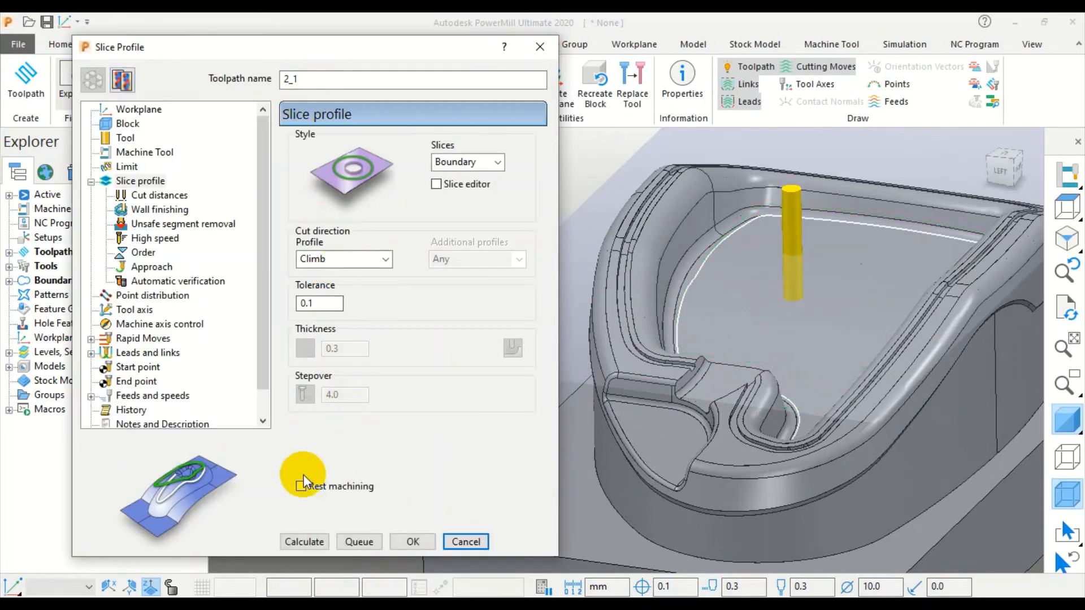
{"action": "left_click", "coordinate": [301, 486]}
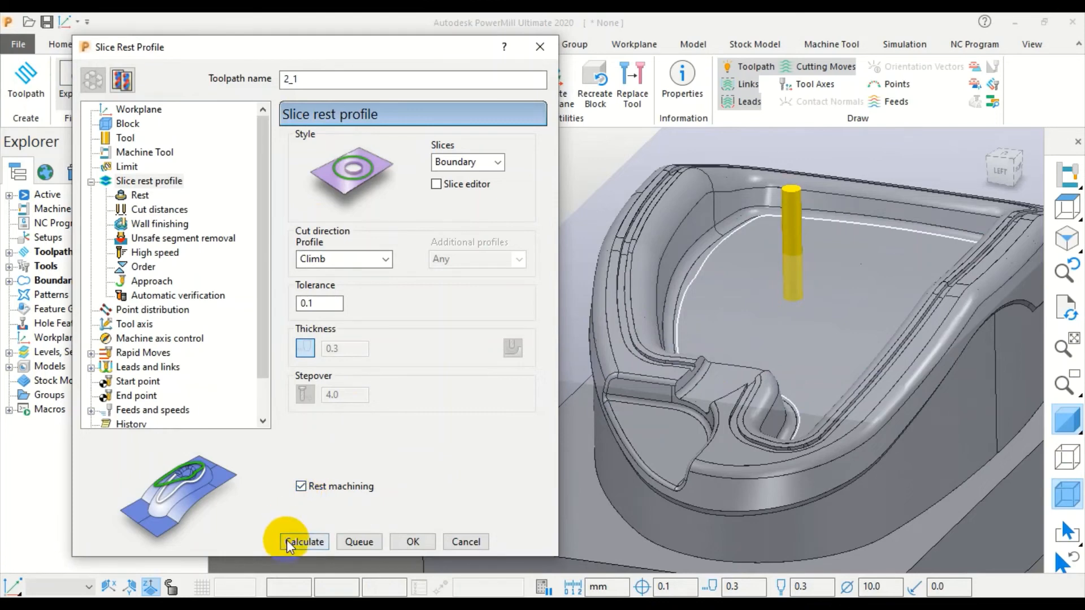
- Expand the list of existing toolpaths and try to calculate the rest profile without a reference toolpath
{"action": "left_click", "coordinate": [9, 253]}
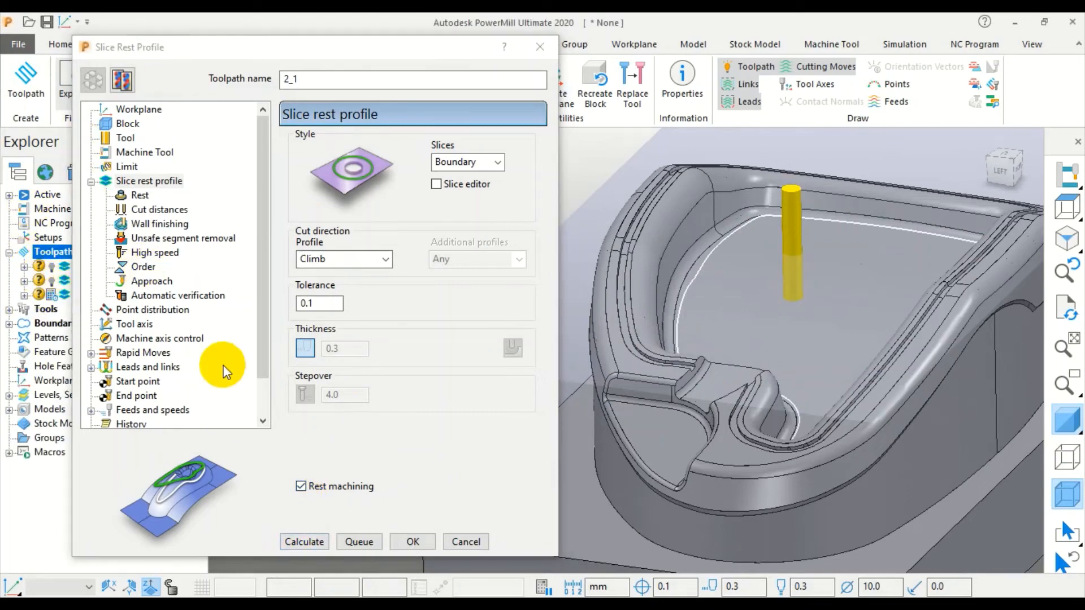
{"action": "left_click", "coordinate": [305, 542]}
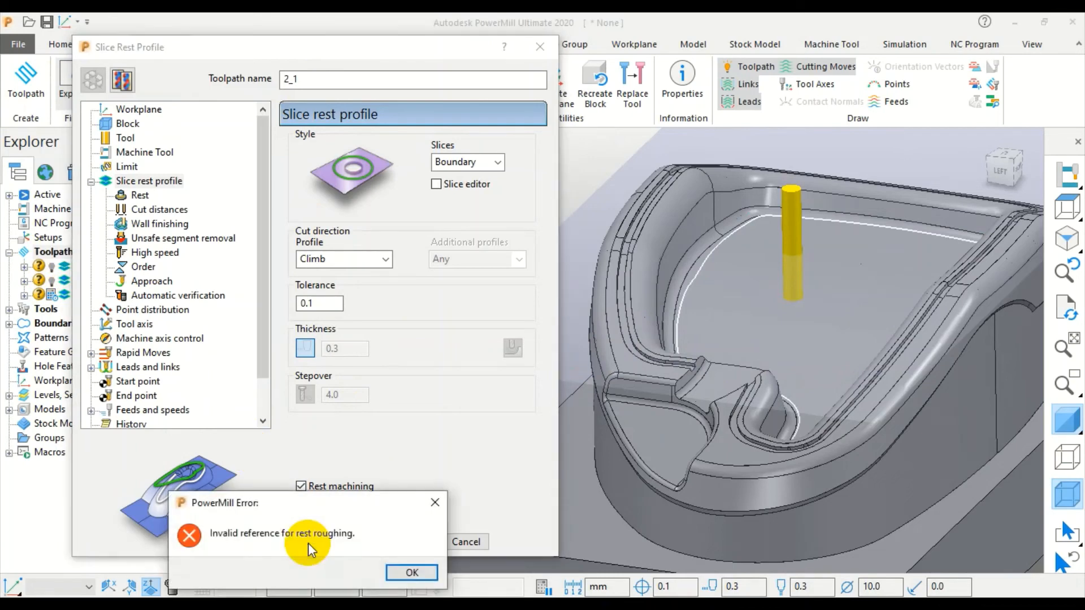
{"action": "left_click", "coordinate": [410, 574]}
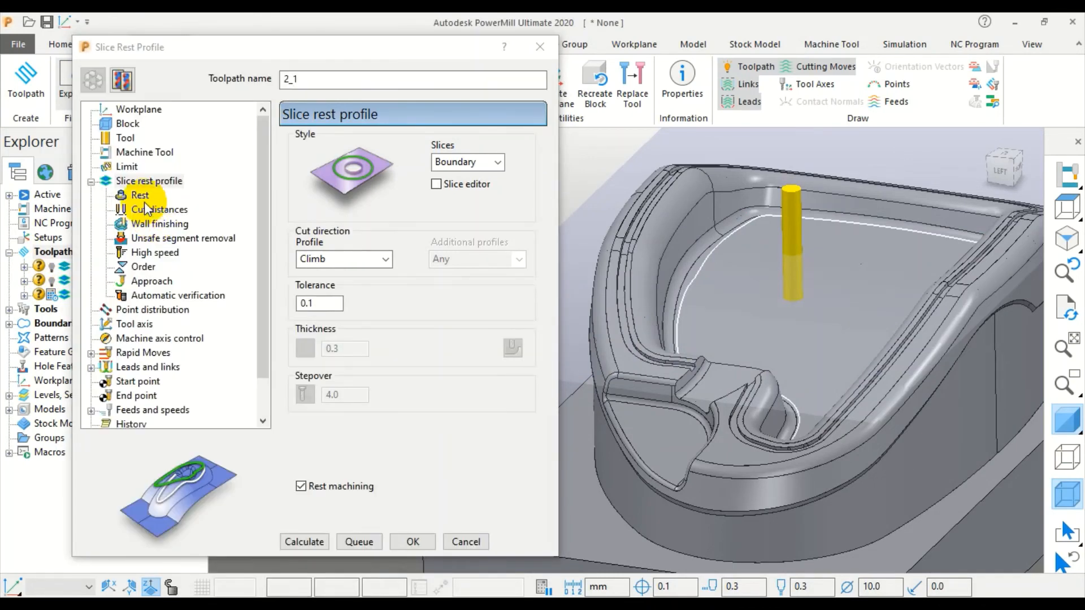
- Set toolpath 2 as the rest machining reference, calculate the Slice Rest Profile toolpath and close its settings
{"action": "left_click", "coordinate": [142, 198]}
{"action": "left_click", "coordinate": [476, 159]}
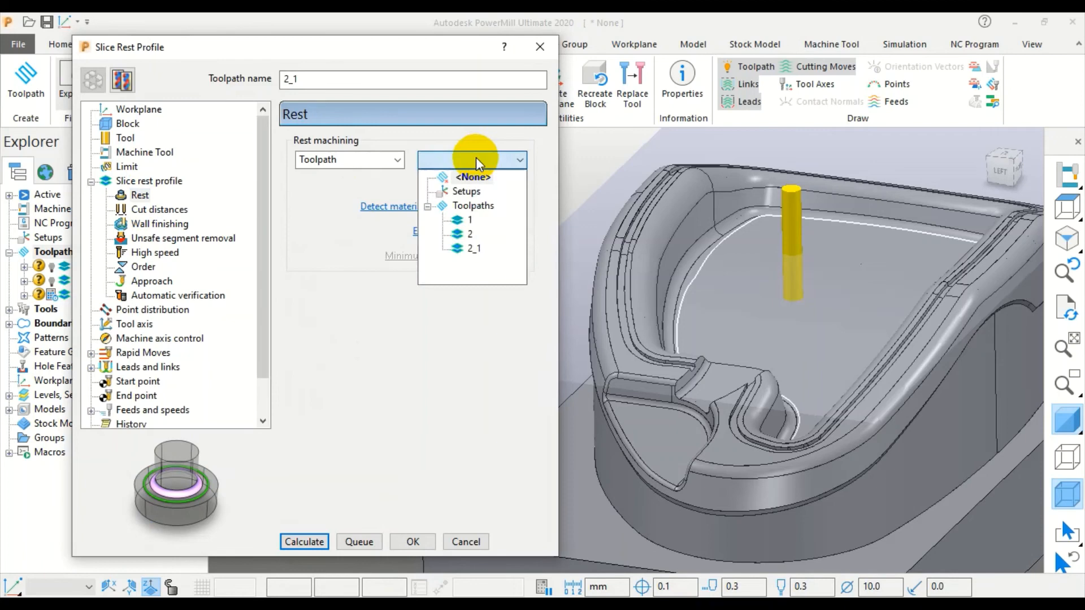
{"action": "left_click", "coordinate": [462, 233]}
{"action": "left_click", "coordinate": [303, 543]}
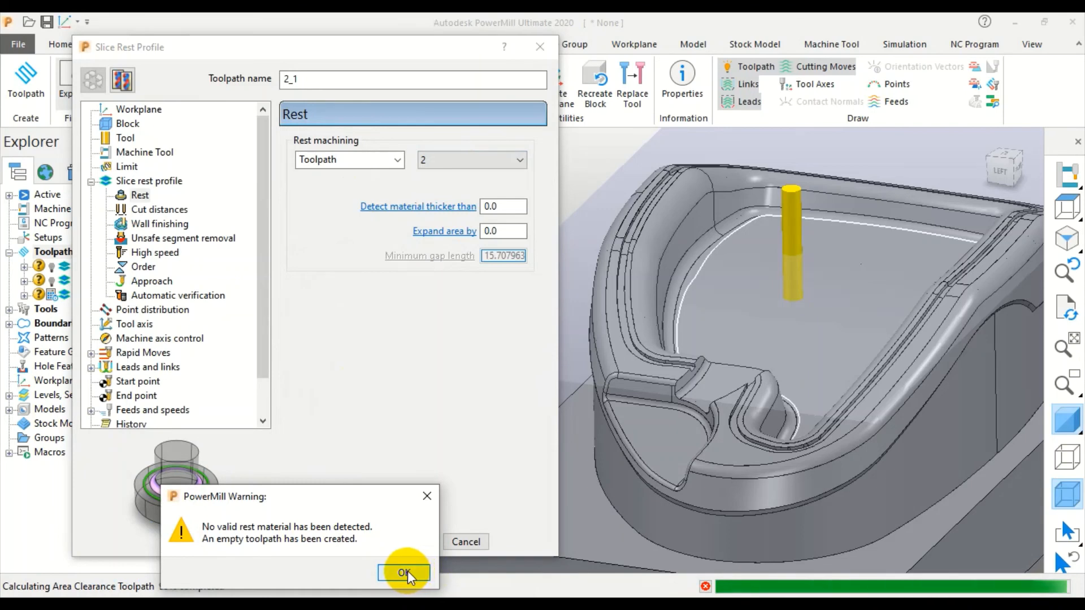
{"action": "left_click", "coordinate": [405, 572]}
{"action": "scroll", "coordinate": [725, 291], "scroll_direction": "down", "scroll_amount": 3}
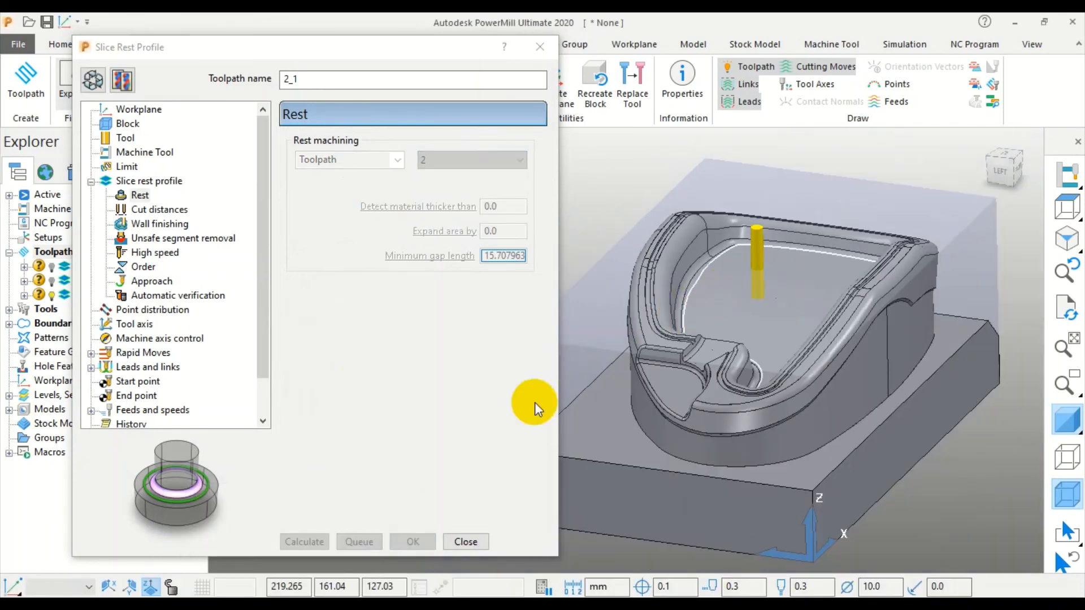
{"action": "scroll", "coordinate": [731, 283], "scroll_direction": "up", "scroll_amount": 3}
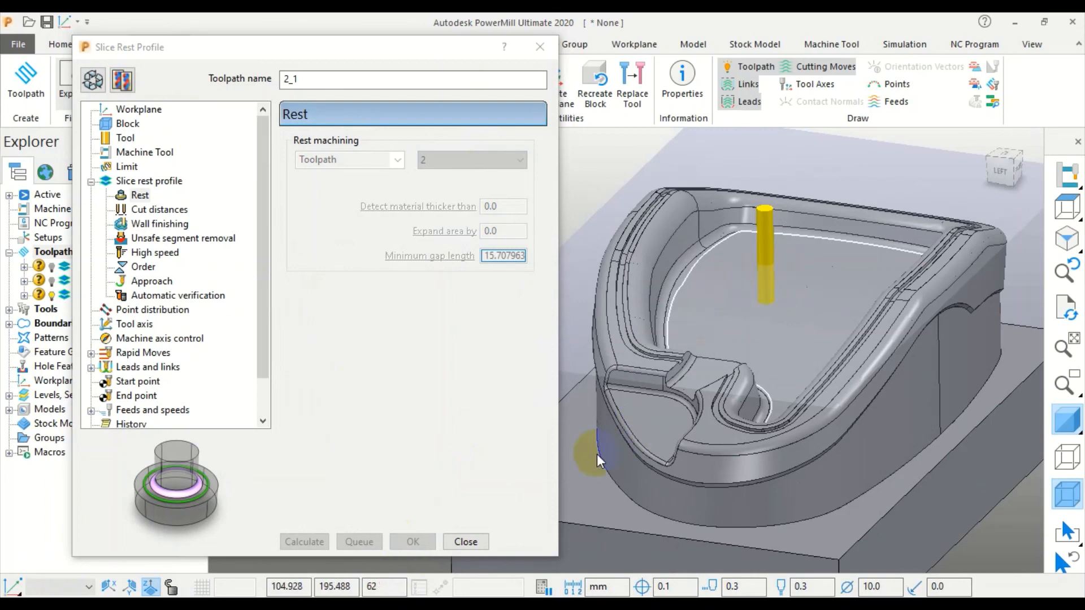
{"action": "left_click", "coordinate": [471, 540]}
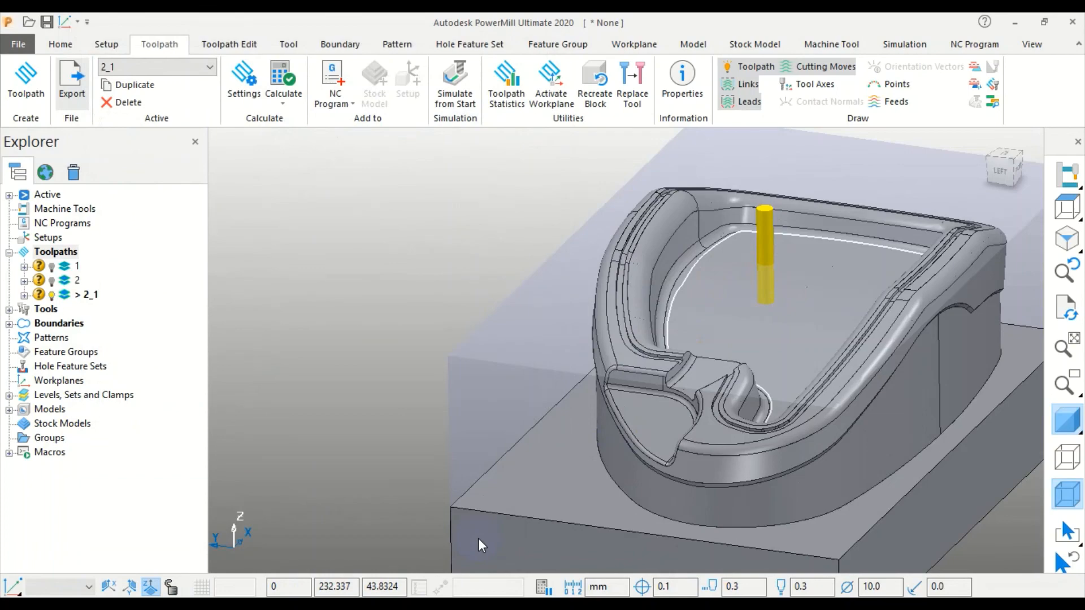